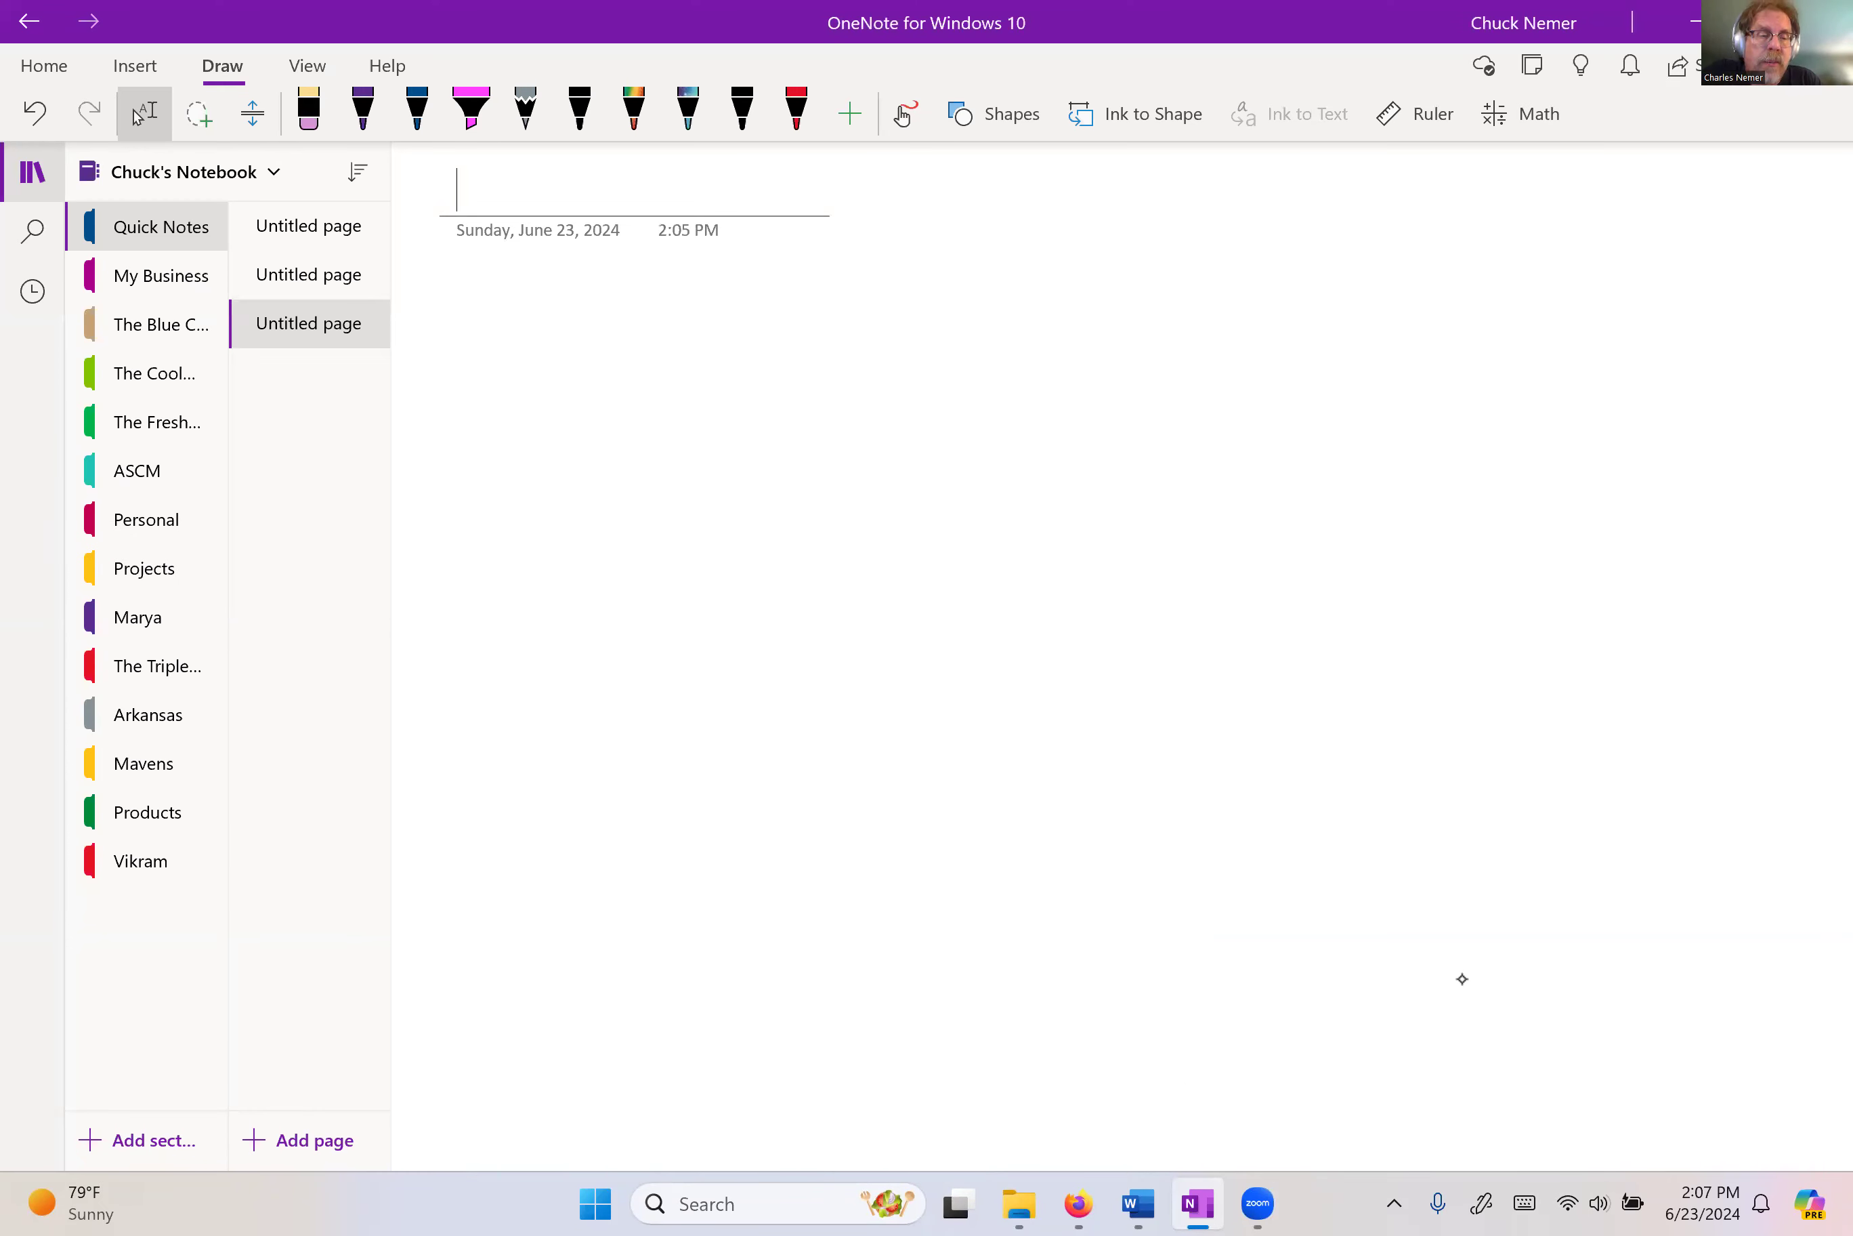
With the purple pen, hand-write the station letters A, B, C, D, E across the page.
{"action": "key", "text": "alt+d"}
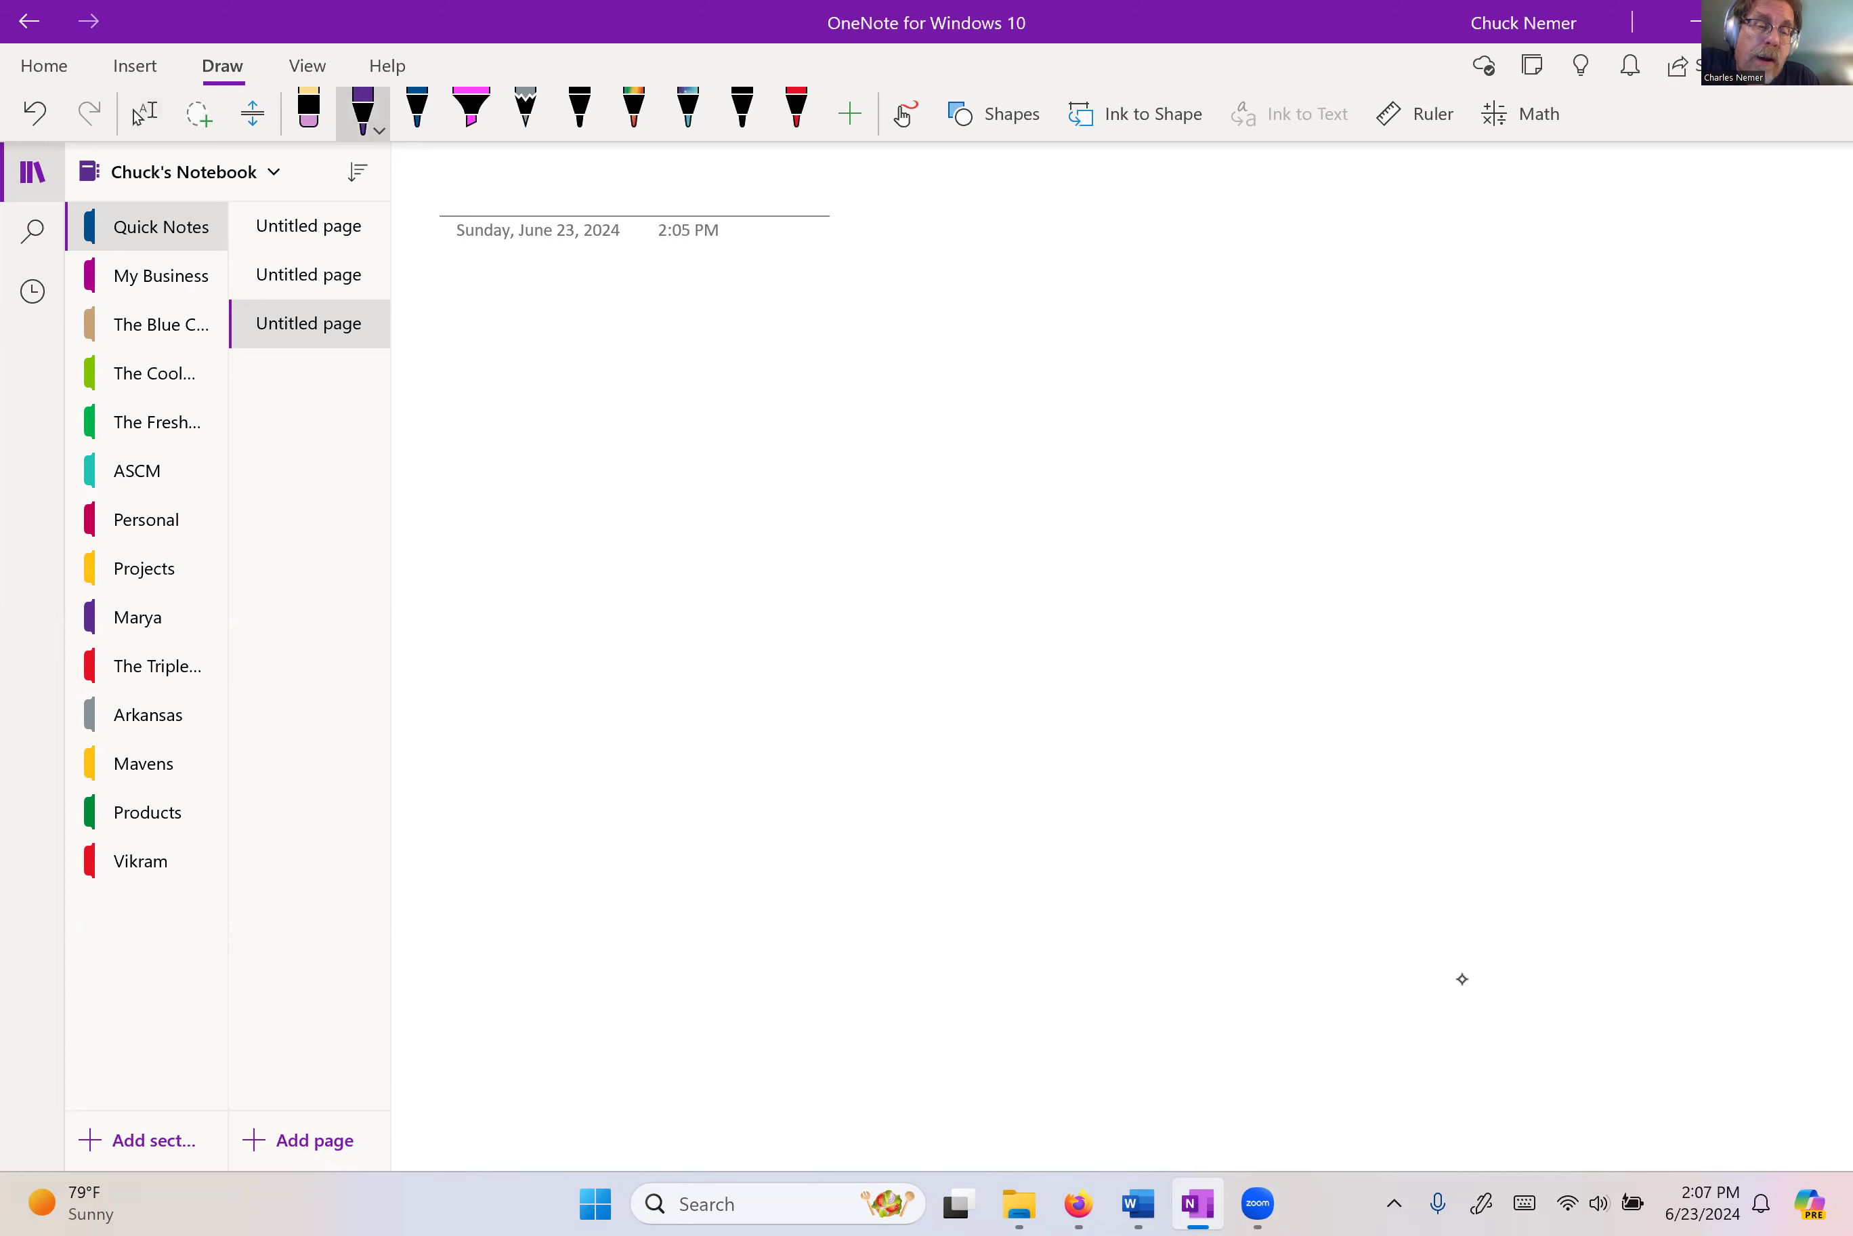
{"action": "mouse_move", "coordinate": [495, 553]}
{"action": "left_mouse_down"}
{"action": "mouse_move", "coordinate": [518, 550]}
{"action": "mouse_move", "coordinate": [532, 594]}
{"action": "left_mouse_up"}
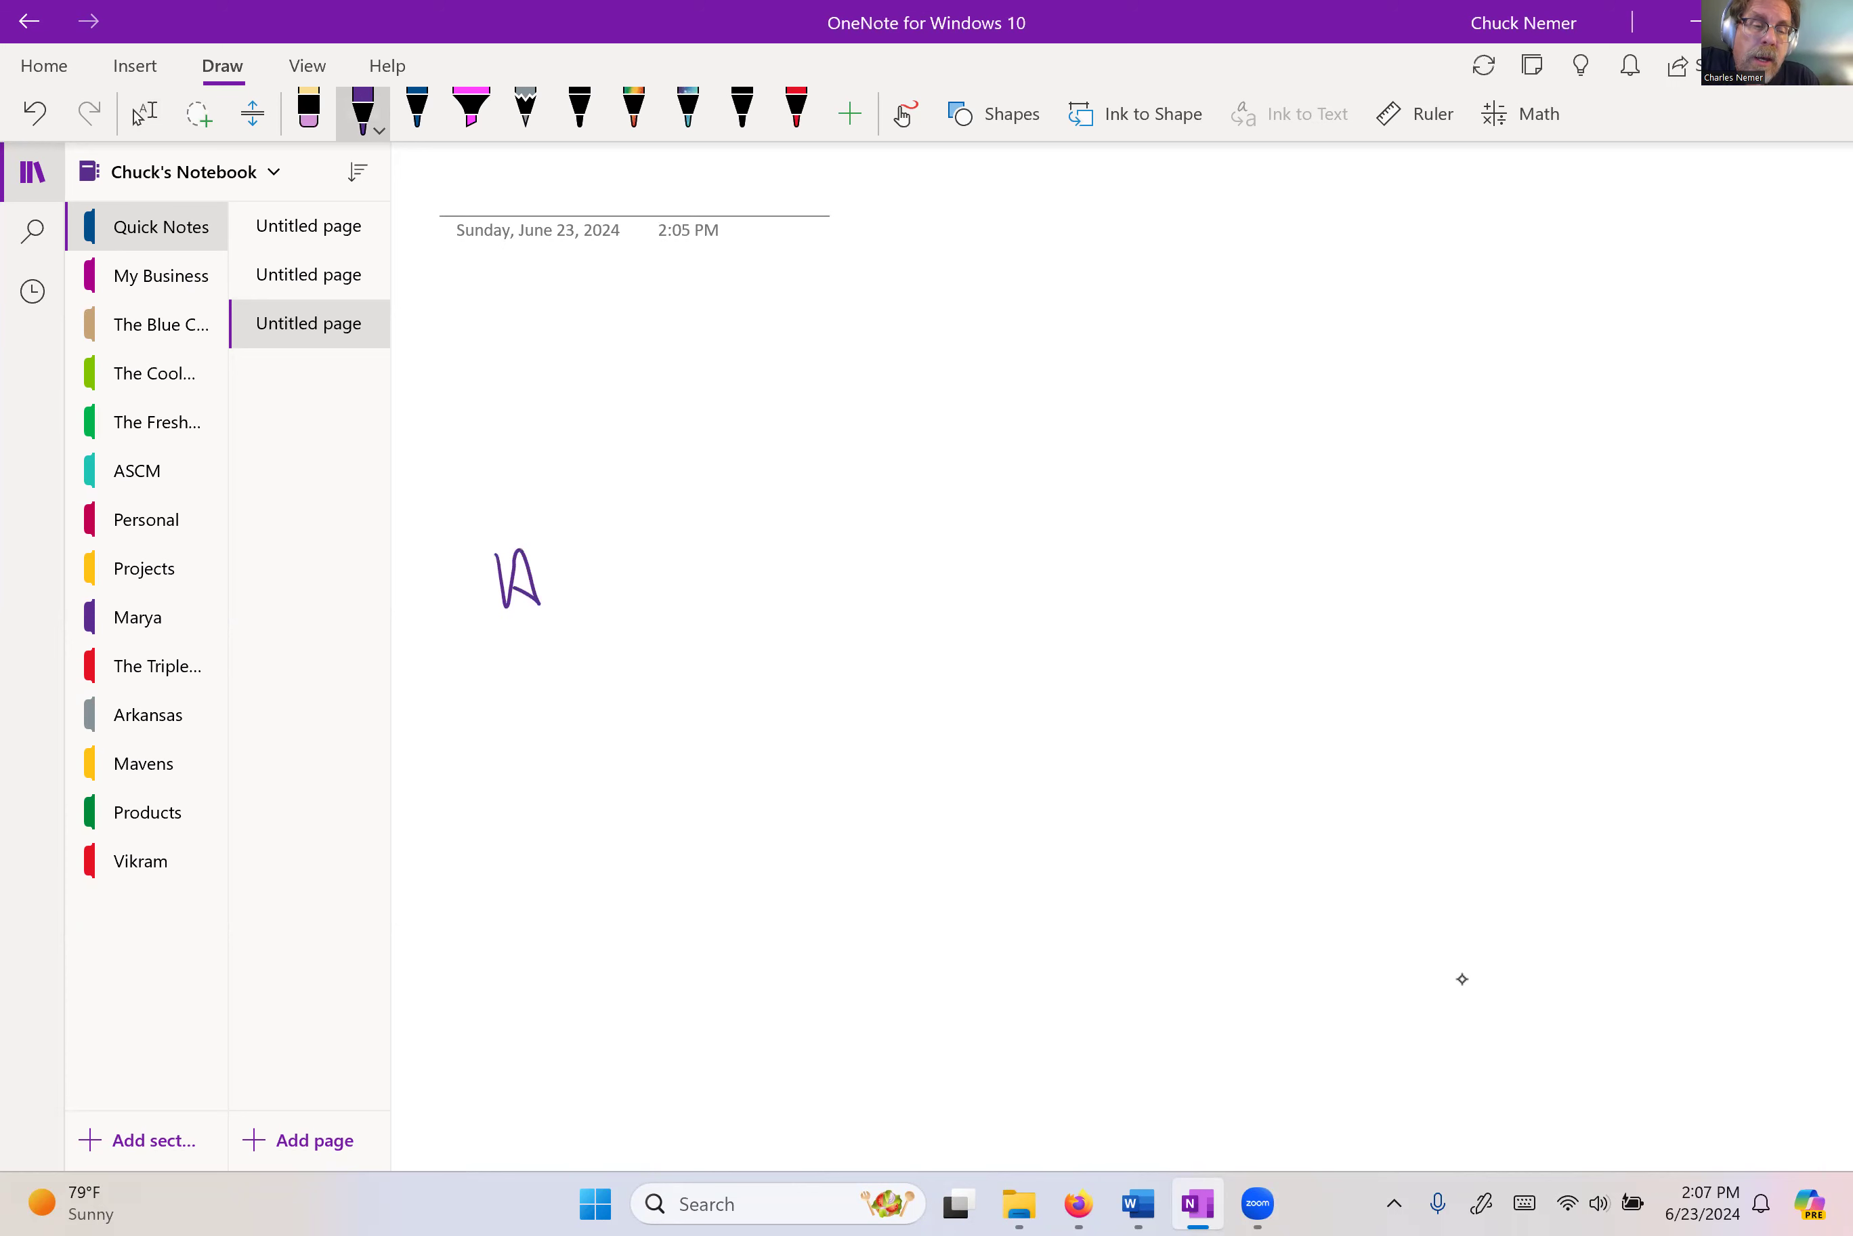
{"action": "mouse_move", "coordinate": [644, 604]}
{"action": "left_mouse_down"}
{"action": "mouse_move", "coordinate": [676, 588]}
{"action": "mouse_move", "coordinate": [643, 604]}
{"action": "left_mouse_up"}
{"action": "left_click_drag", "start_coordinate": [782, 555], "coordinate": [793, 612]}
{"action": "left_click_drag", "start_coordinate": [886, 553], "coordinate": [891, 606]}
{"action": "mouse_move", "coordinate": [1003, 551]}
{"action": "left_mouse_down"}
{"action": "mouse_move", "coordinate": [1002, 605]}
{"action": "mouse_move", "coordinate": [1036, 601]}
{"action": "left_mouse_up"}
{"action": "mouse_move", "coordinate": [1002, 580]}
{"action": "left_mouse_down"}
{"action": "mouse_move", "coordinate": [1035, 573]}
{"action": "mouse_move", "coordinate": [1039, 541]}
{"action": "left_mouse_up"}
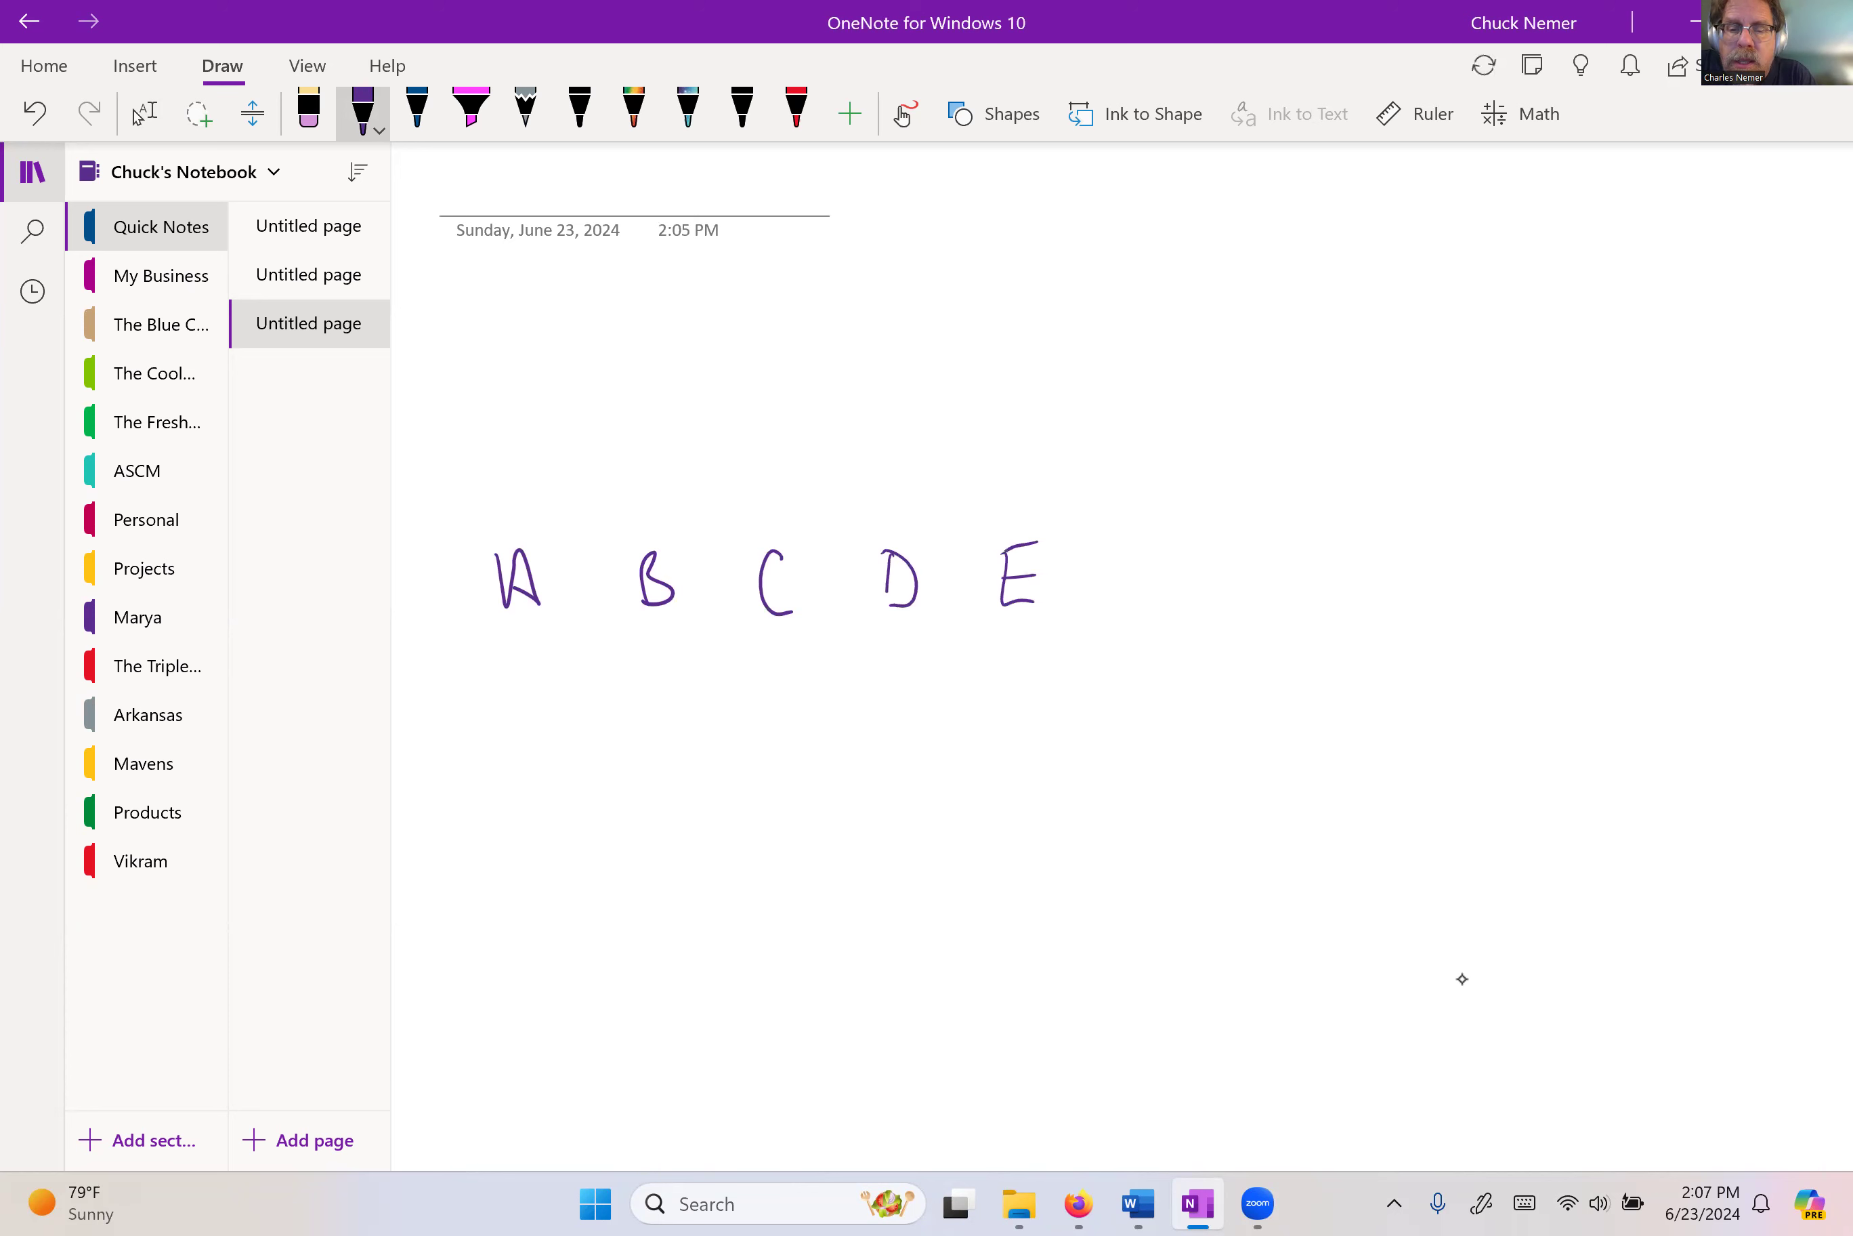
Begin writing the 'mkt' label to the right of station E.
{"action": "mouse_move", "coordinate": [1377, 591]}
{"action": "left_mouse_down"}
{"action": "mouse_move", "coordinate": [1406, 563]}
{"action": "mouse_move", "coordinate": [1420, 594]}
{"action": "left_mouse_up"}
{"action": "mouse_move", "coordinate": [1420, 536]}
{"action": "left_mouse_down"}
{"action": "mouse_move", "coordinate": [1423, 595]}
{"action": "mouse_move", "coordinate": [1450, 594]}
{"action": "left_mouse_up"}
{"action": "mouse_move", "coordinate": [1474, 532]}
{"action": "left_mouse_down"}
{"action": "mouse_move", "coordinate": [1476, 594]}
{"action": "mouse_move", "coordinate": [1503, 569]}
{"action": "mouse_move", "coordinate": [1522, 636]}
{"action": "mouse_move", "coordinate": [1525, 591]}
{"action": "left_mouse_up"}
Extend the label to 'mktplace' and draw a flow arrow above stations A to E.
{"action": "mouse_move", "coordinate": [1545, 517]}
{"action": "left_mouse_down"}
{"action": "mouse_move", "coordinate": [1582, 604]}
{"action": "mouse_move", "coordinate": [1614, 588]}
{"action": "mouse_move", "coordinate": [1624, 619]}
{"action": "left_mouse_up"}
{"action": "left_click_drag", "start_coordinate": [492, 532], "coordinate": [1028, 498]}
{"action": "mouse_move", "coordinate": [990, 484]}
{"action": "left_mouse_down"}
{"action": "mouse_move", "coordinate": [1060, 519]}
{"action": "mouse_move", "coordinate": [1057, 537]}
{"action": "left_mouse_up"}
Write the hourly rates 10/hr, 8, 14, 12, 16 under stations A through E.
{"action": "mouse_move", "coordinate": [495, 648]}
{"action": "left_mouse_down"}
{"action": "mouse_move", "coordinate": [491, 700]}
{"action": "mouse_move", "coordinate": [510, 667]}
{"action": "mouse_move", "coordinate": [521, 735]}
{"action": "mouse_move", "coordinate": [552, 708]}
{"action": "left_mouse_up"}
{"action": "mouse_move", "coordinate": [558, 698]}
{"action": "left_mouse_down"}
{"action": "mouse_move", "coordinate": [638, 708]}
{"action": "mouse_move", "coordinate": [659, 667]}
{"action": "mouse_move", "coordinate": [758, 662]}
{"action": "mouse_move", "coordinate": [760, 715]}
{"action": "left_mouse_up"}
{"action": "left_click_drag", "start_coordinate": [770, 662], "coordinate": [781, 716]}
{"action": "mouse_move", "coordinate": [886, 667]}
{"action": "left_mouse_down"}
{"action": "mouse_move", "coordinate": [883, 702]}
{"action": "mouse_move", "coordinate": [1001, 686]}
{"action": "mouse_move", "coordinate": [1001, 707]}
{"action": "left_mouse_up"}
{"action": "left_click_drag", "start_coordinate": [1031, 656], "coordinate": [1050, 695]}
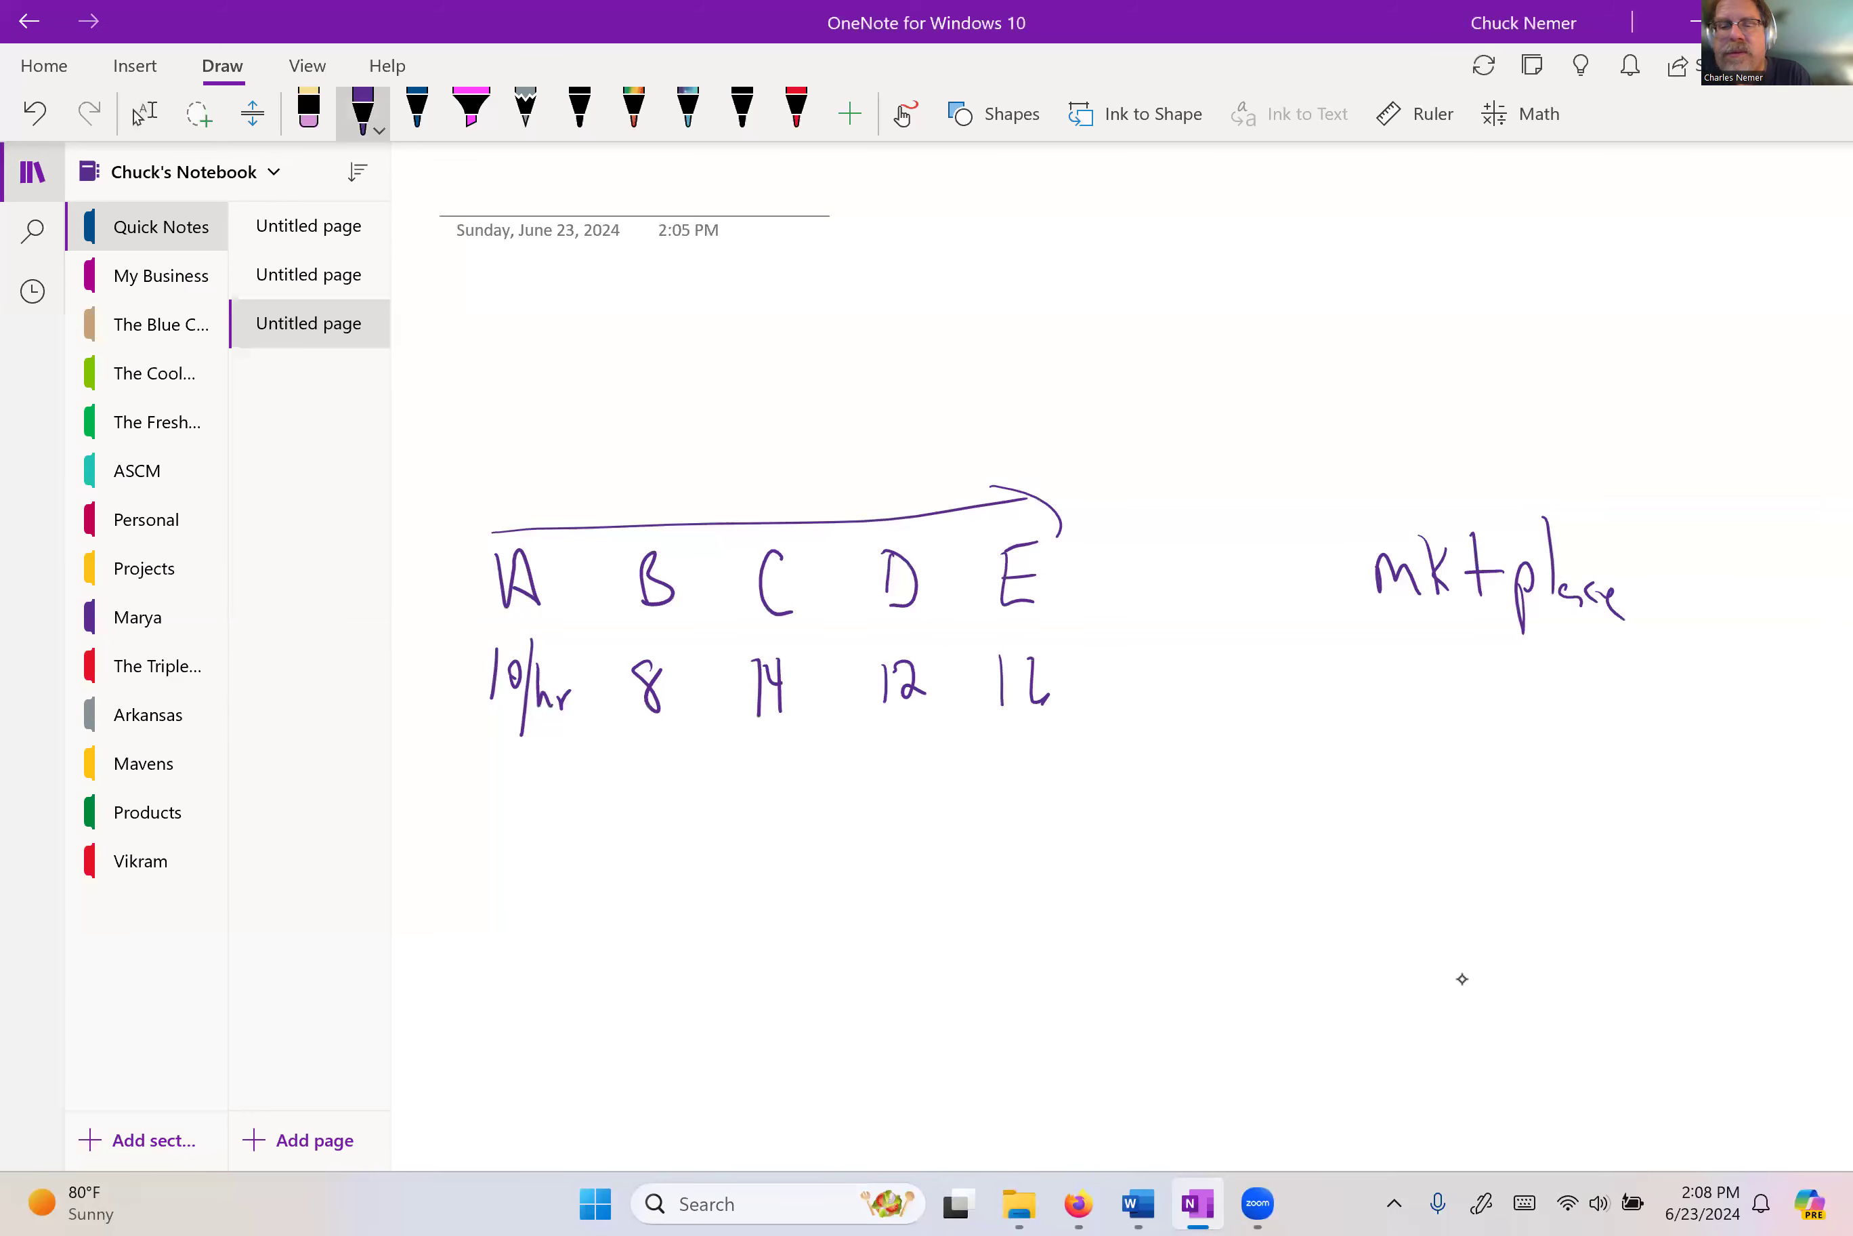
Write the marketplace rate 30 under 'mktplace' and start the B/N label above B.
{"action": "left_click_drag", "start_coordinate": [1467, 641], "coordinate": [1462, 691]}
{"action": "mouse_move", "coordinate": [1522, 653]}
{"action": "left_mouse_down"}
{"action": "mouse_move", "coordinate": [1504, 677]}
{"action": "mouse_move", "coordinate": [1526, 657]}
{"action": "left_mouse_up"}
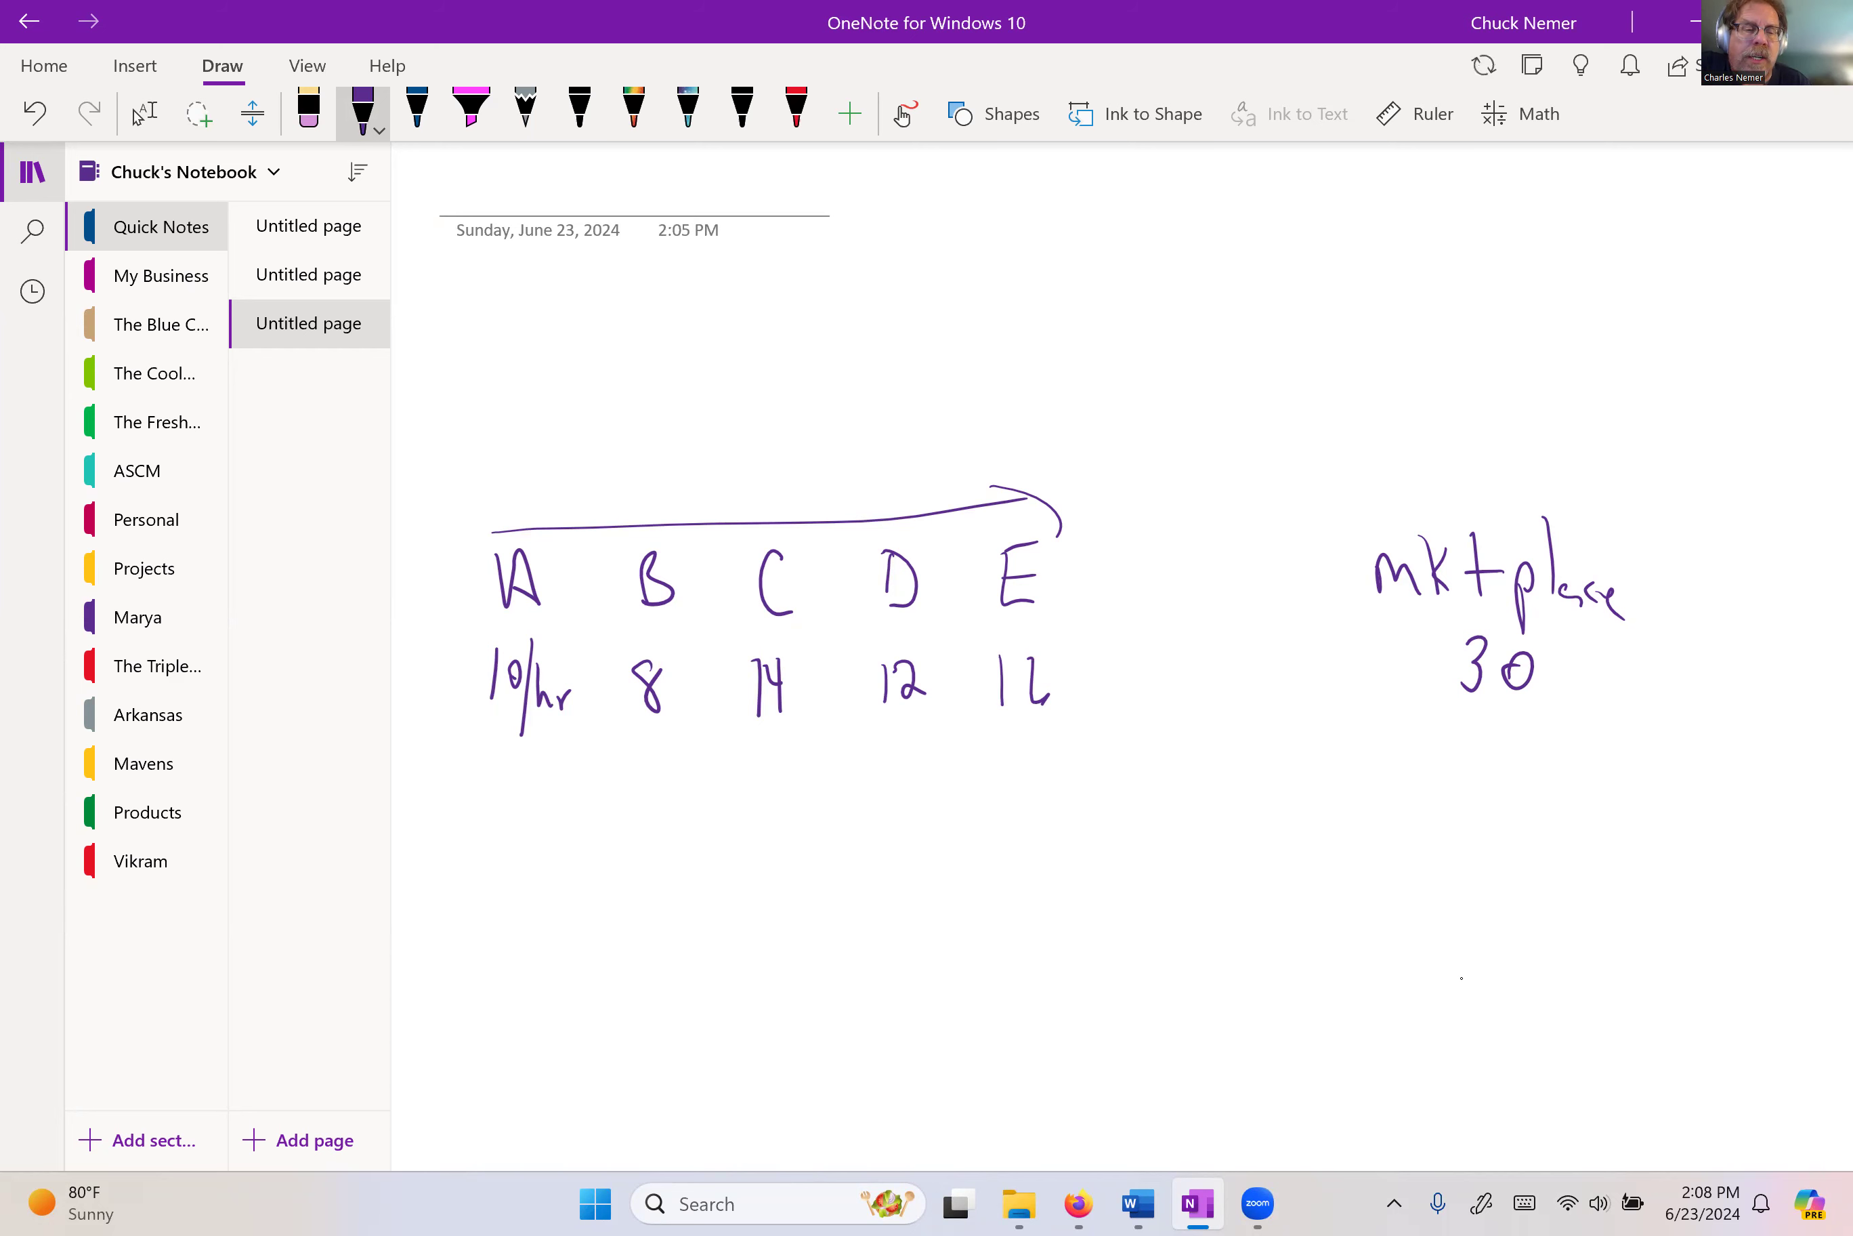
{"action": "mouse_move", "coordinate": [625, 490]}
{"action": "left_mouse_down"}
{"action": "mouse_move", "coordinate": [620, 517]}
{"action": "mouse_move", "coordinate": [657, 518]}
{"action": "left_mouse_up"}
{"action": "mouse_move", "coordinate": [670, 490]}
{"action": "left_mouse_down"}
{"action": "mouse_move", "coordinate": [675, 514]}
{"action": "mouse_move", "coordinate": [694, 484]}
{"action": "left_mouse_up"}
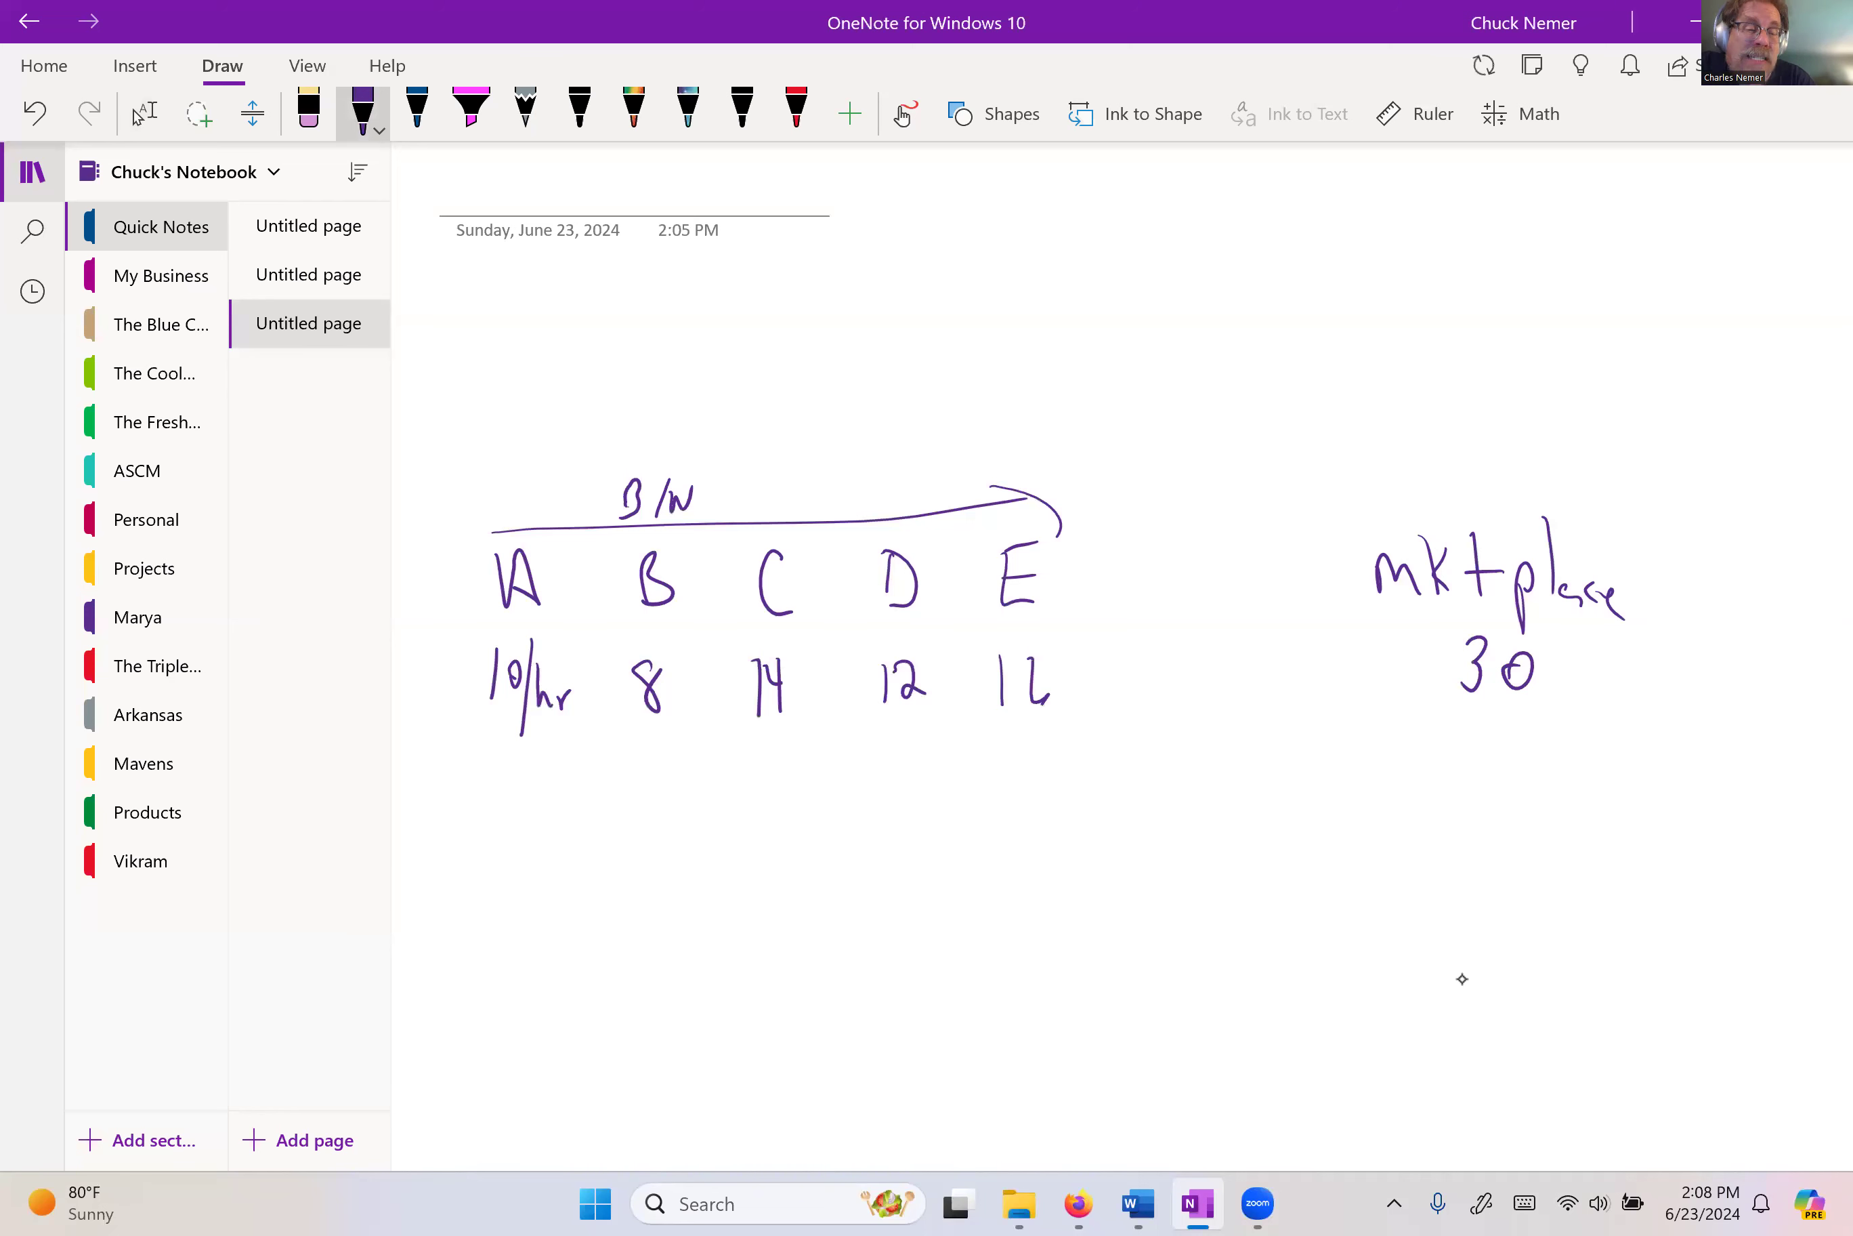
Write CCR at the left above the line, change B's rate to 18, and underline 10/hr.
{"action": "mouse_move", "coordinate": [454, 483]}
{"action": "left_mouse_down"}
{"action": "mouse_move", "coordinate": [469, 519]}
{"action": "mouse_move", "coordinate": [507, 520]}
{"action": "left_mouse_up"}
{"action": "left_click_drag", "start_coordinate": [508, 487], "coordinate": [531, 517]}
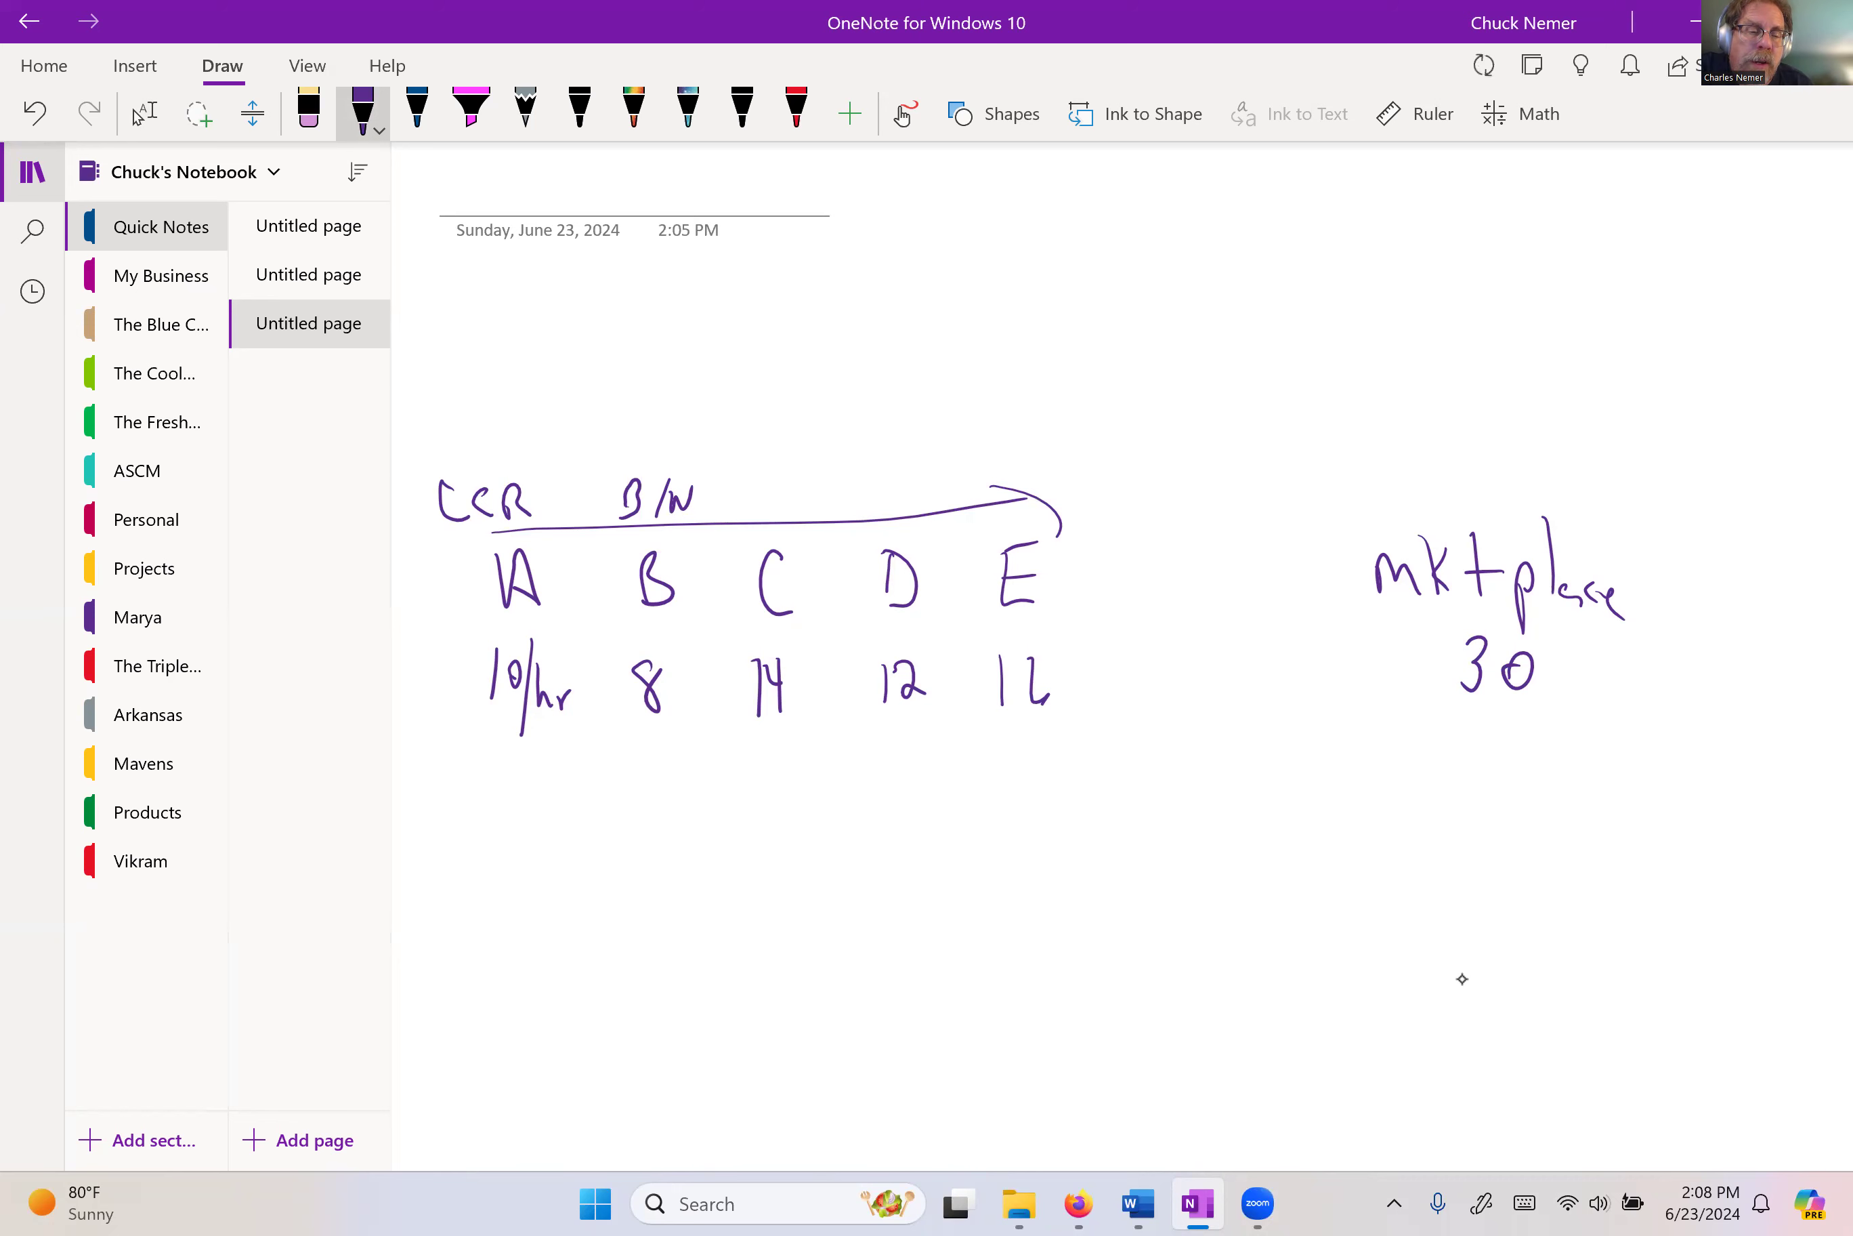
{"action": "left_click_drag", "start_coordinate": [616, 663], "coordinate": [612, 714]}
{"action": "left_click_drag", "start_coordinate": [466, 747], "coordinate": [553, 747]}
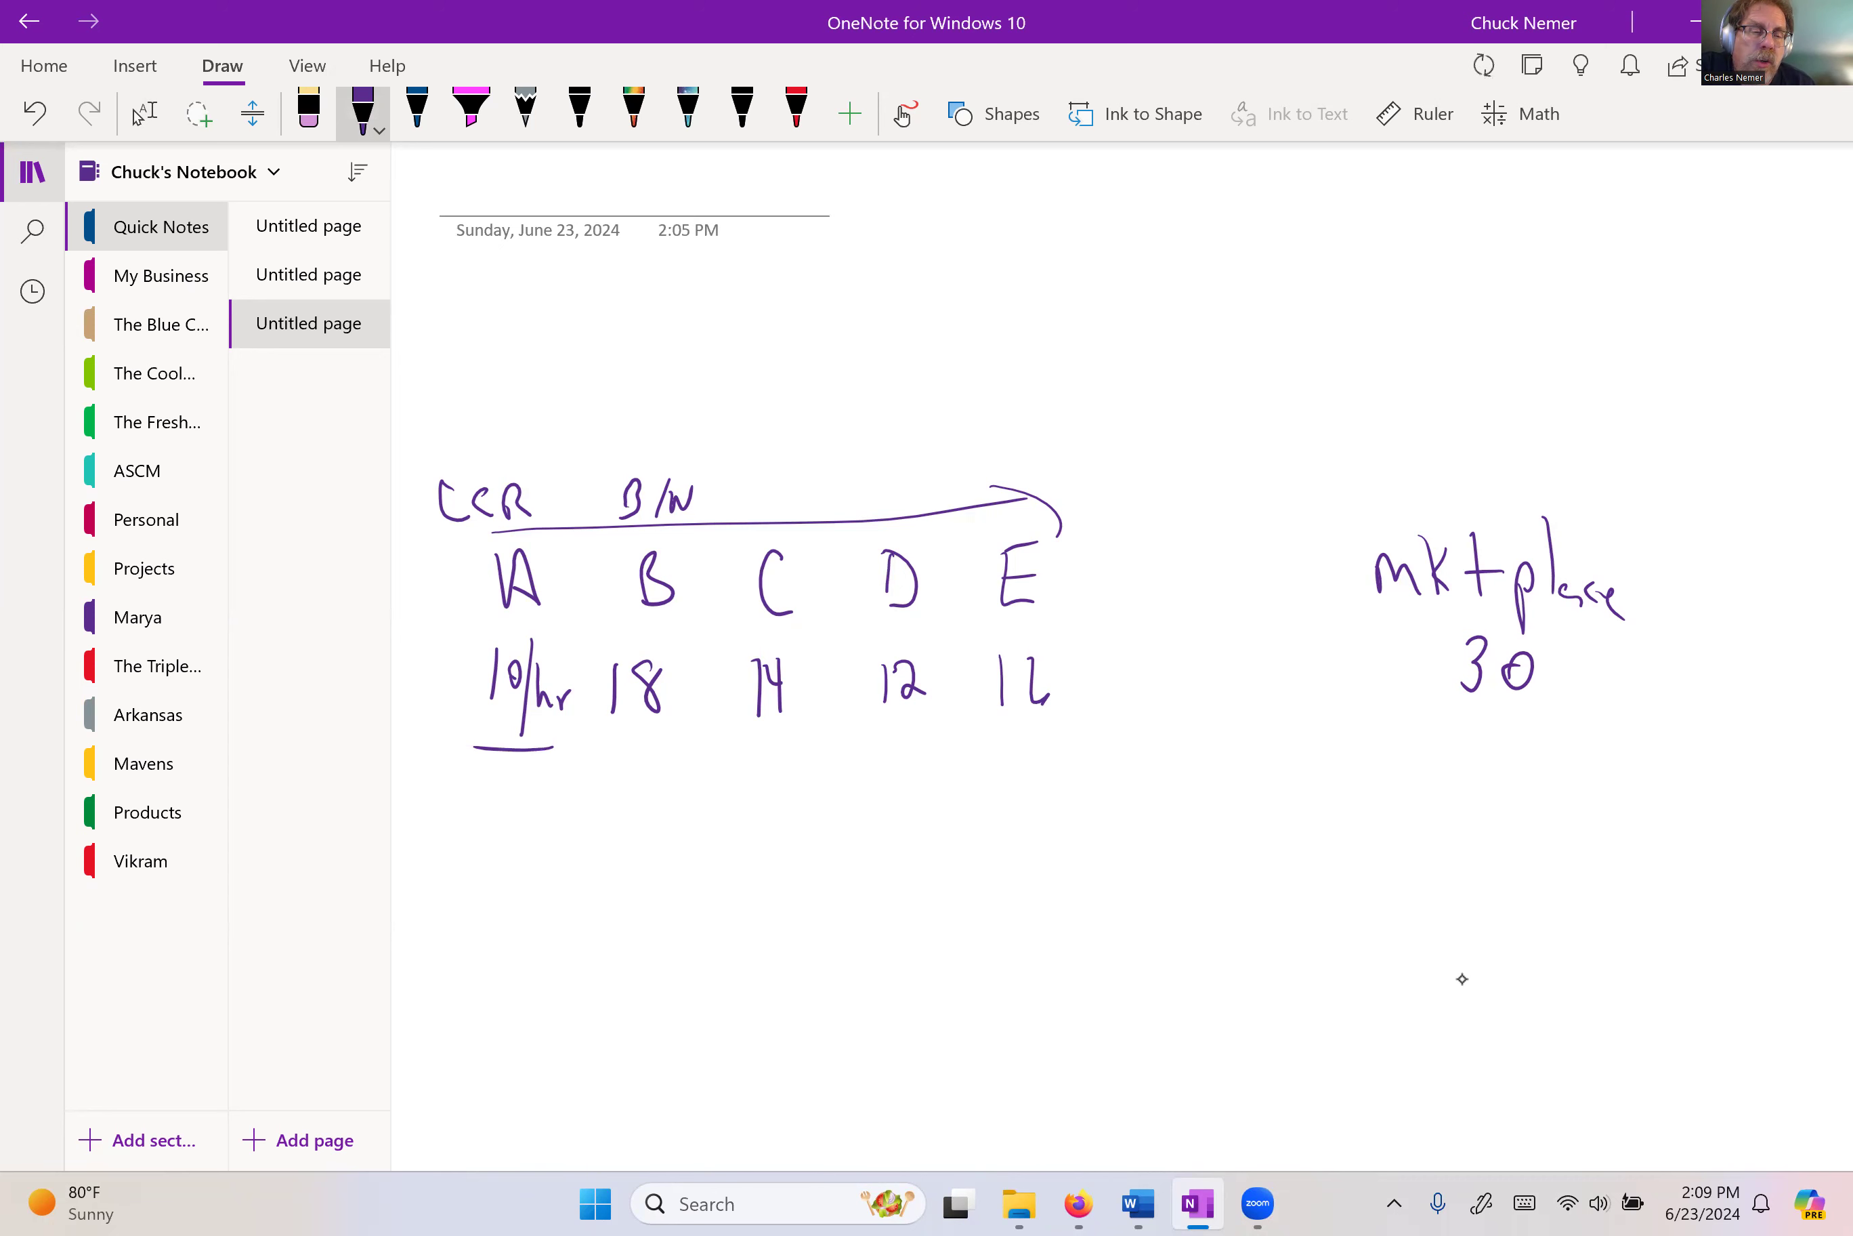
Undo the underline under 10/hr and the extra 1, so B's rate reads 8.
{"action": "key", "text": "ctrl+z"}
{"action": "key", "text": "ctrl+z"}
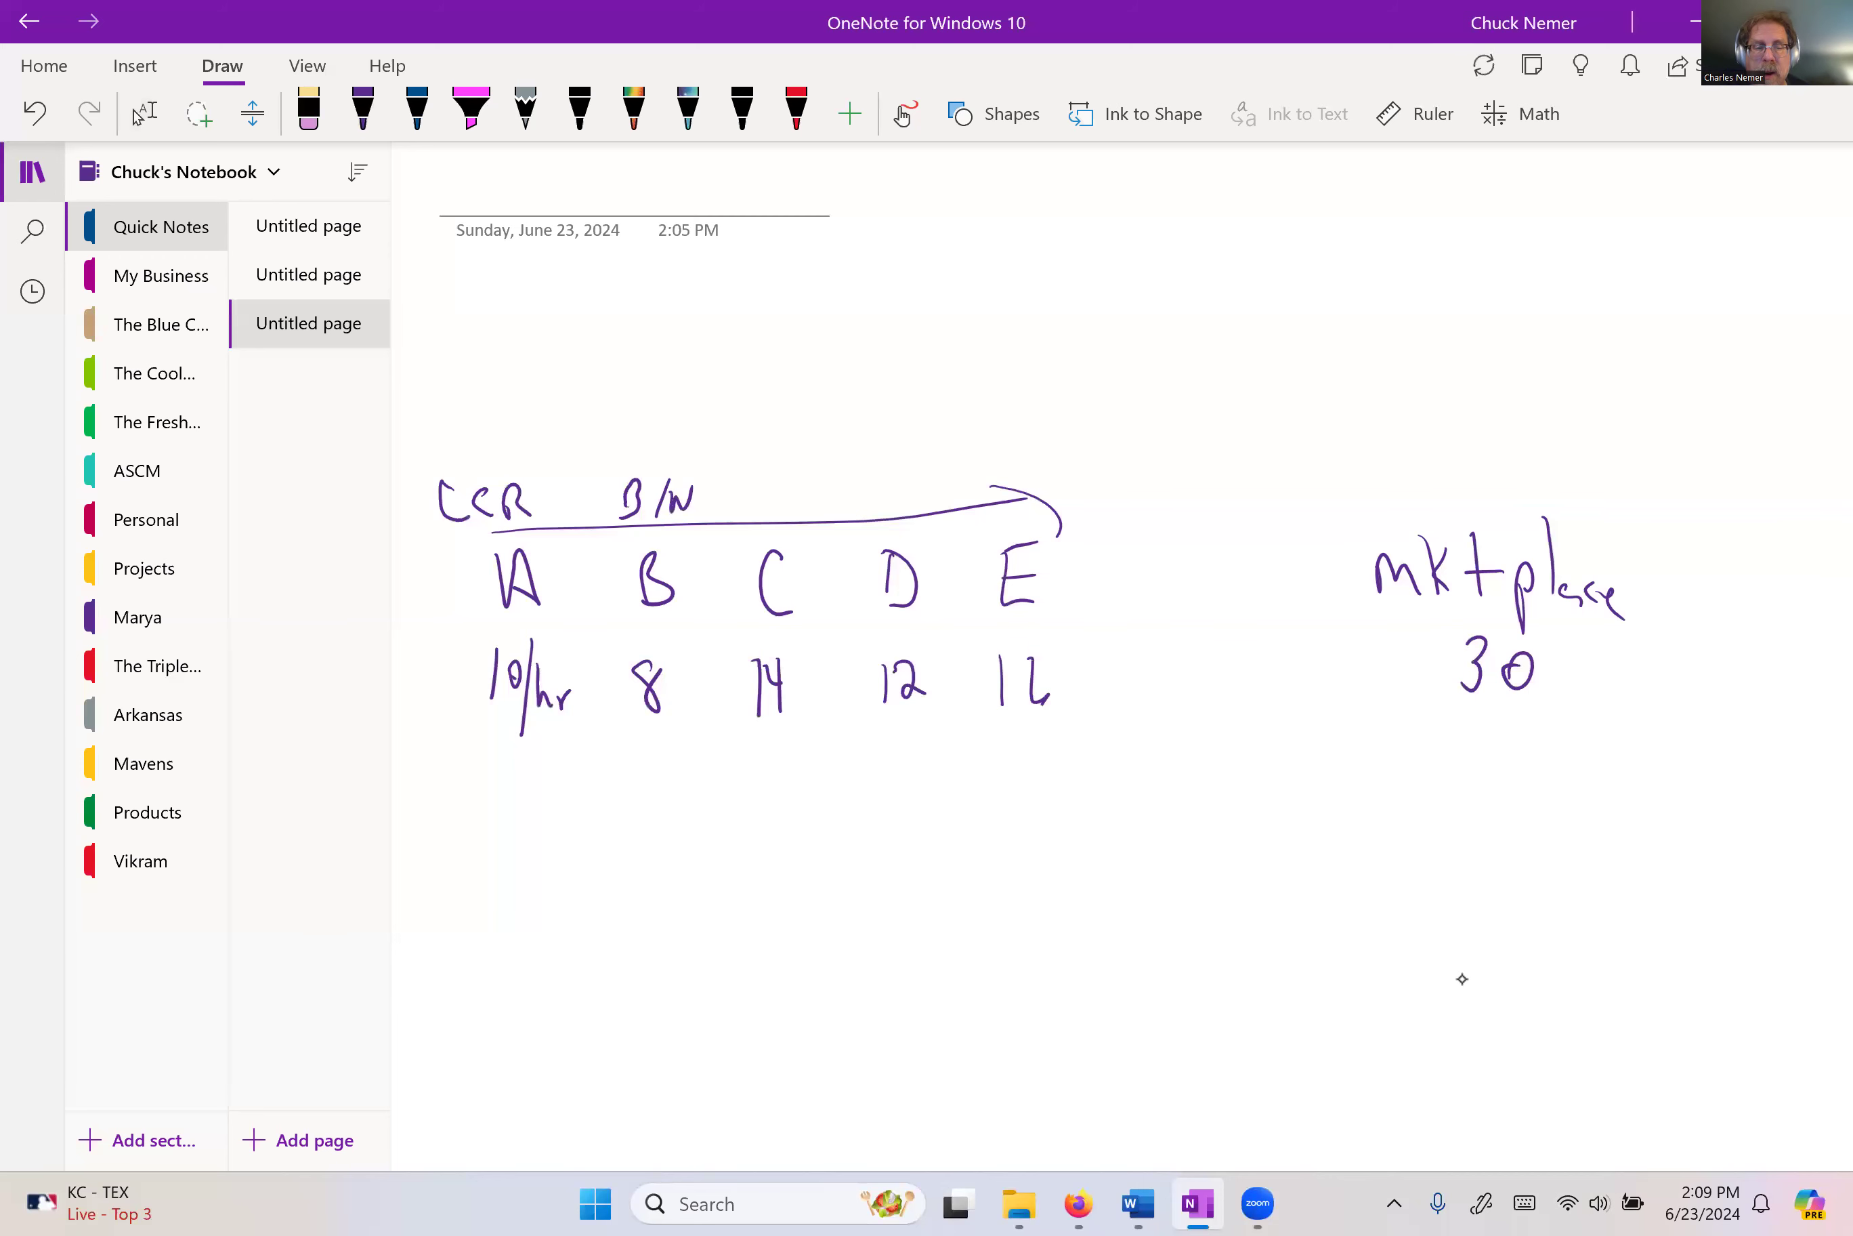
{"action": "key", "text": "ctrl+z"}
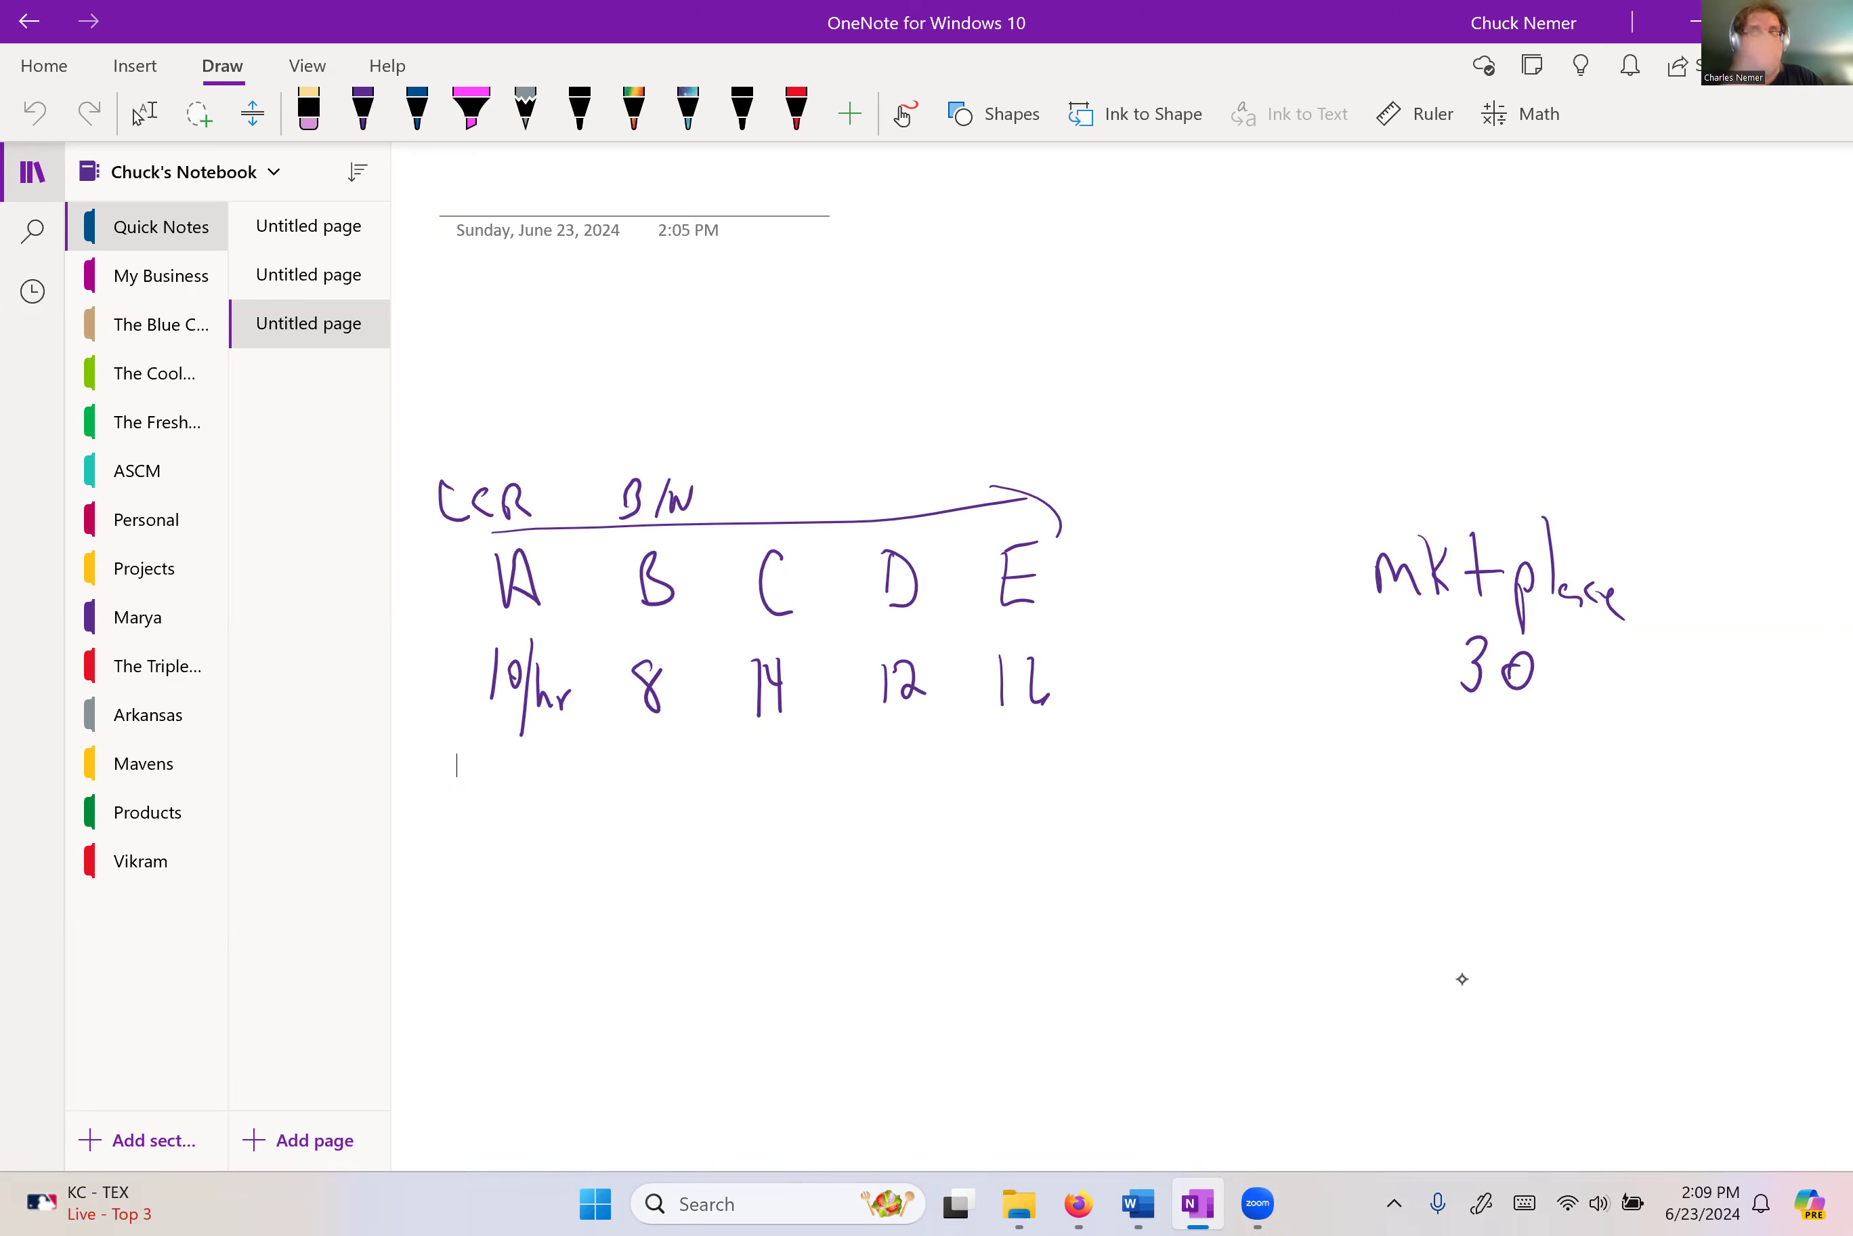
Ink small ± buffer marks on both sides of B's rate of 8, then stop inking.
{"action": "left_click", "coordinate": [363, 112]}
{"action": "mouse_move", "coordinate": [610, 699]}
{"action": "left_mouse_down"}
{"action": "mouse_move", "coordinate": [611, 722]}
{"action": "mouse_move", "coordinate": [621, 700]}
{"action": "left_mouse_up"}
{"action": "left_click_drag", "start_coordinate": [594, 732], "coordinate": [694, 722]}
{"action": "mouse_move", "coordinate": [676, 709]}
{"action": "left_mouse_down"}
{"action": "mouse_move", "coordinate": [714, 703]}
{"action": "mouse_move", "coordinate": [709, 735]}
{"action": "left_mouse_up"}
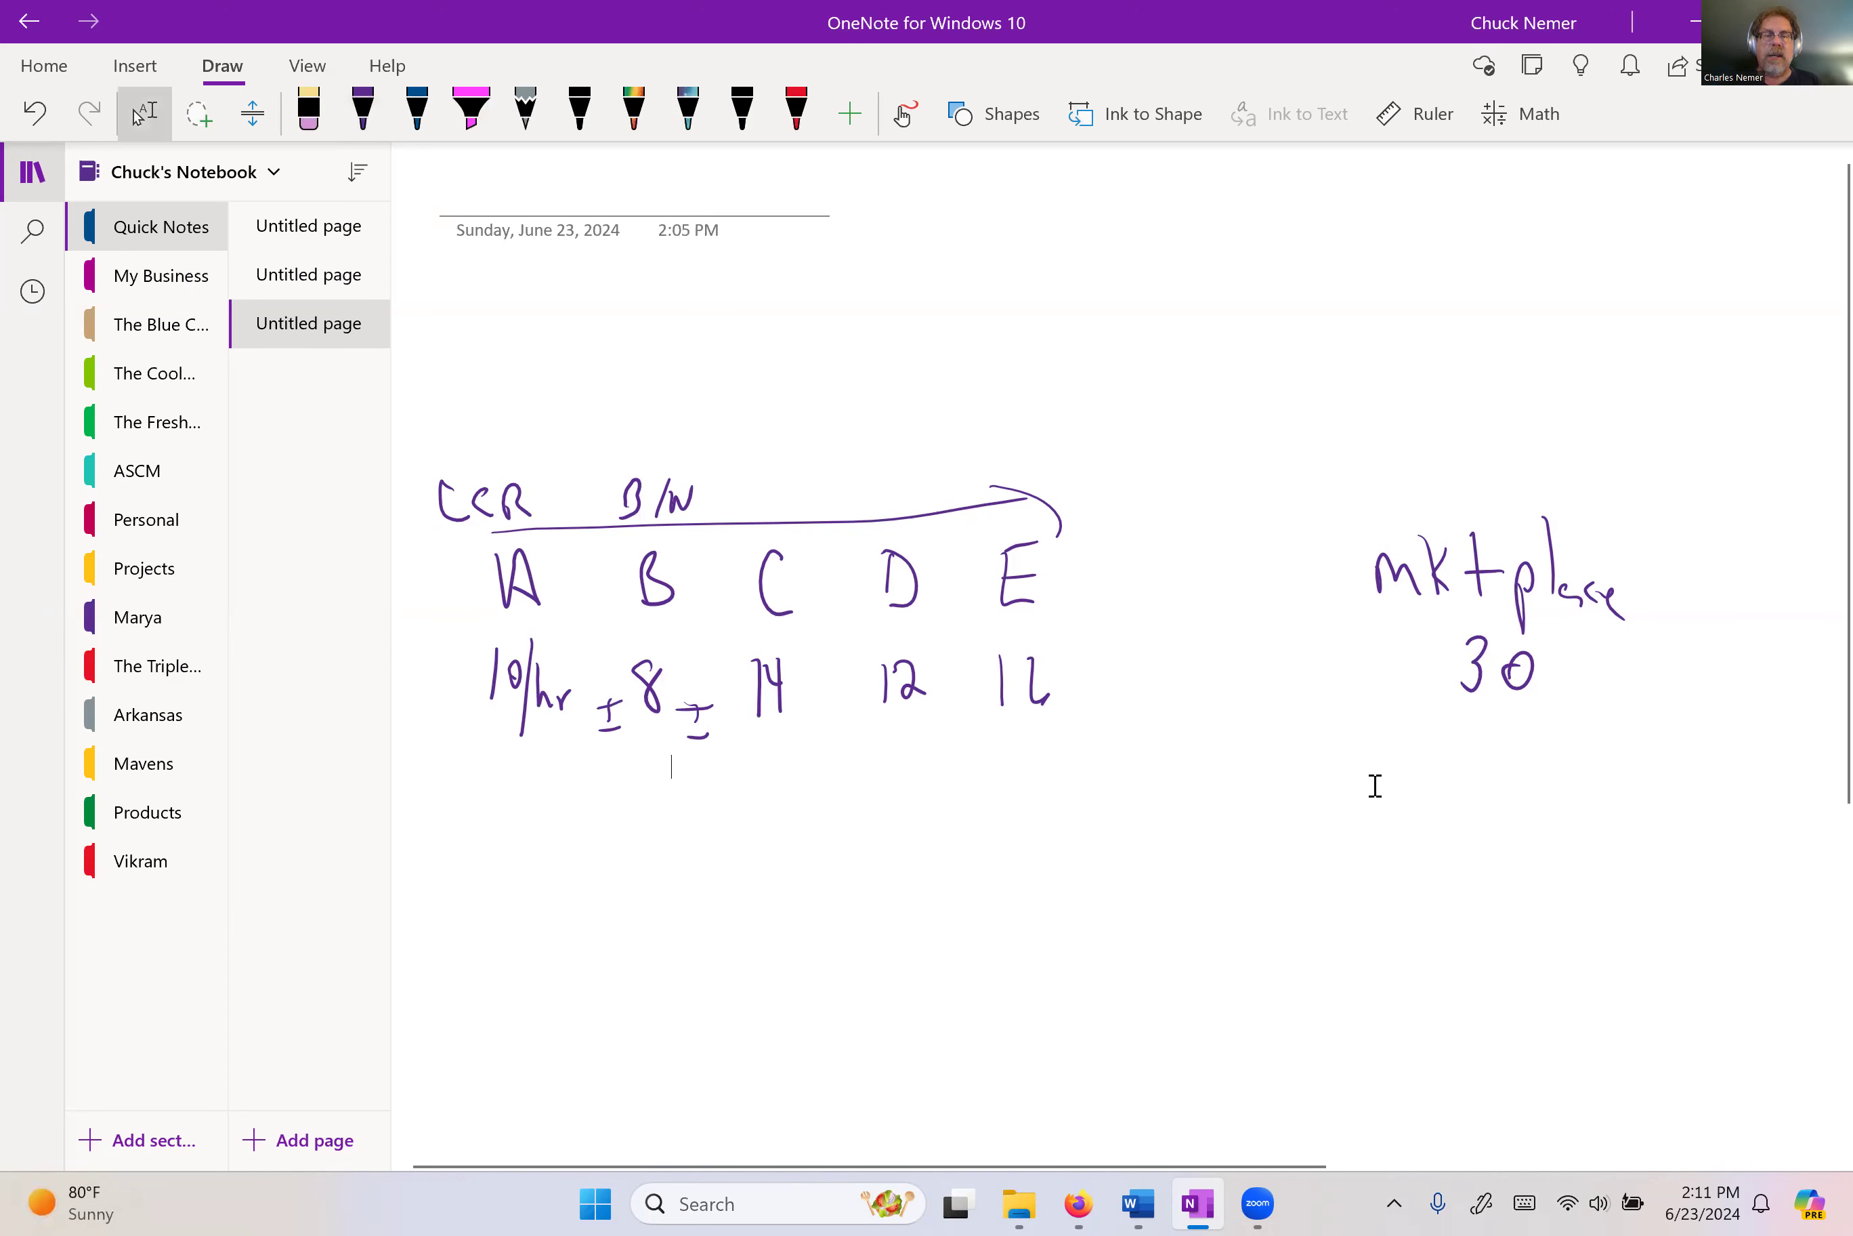
{"action": "key", "text": "Escape"}
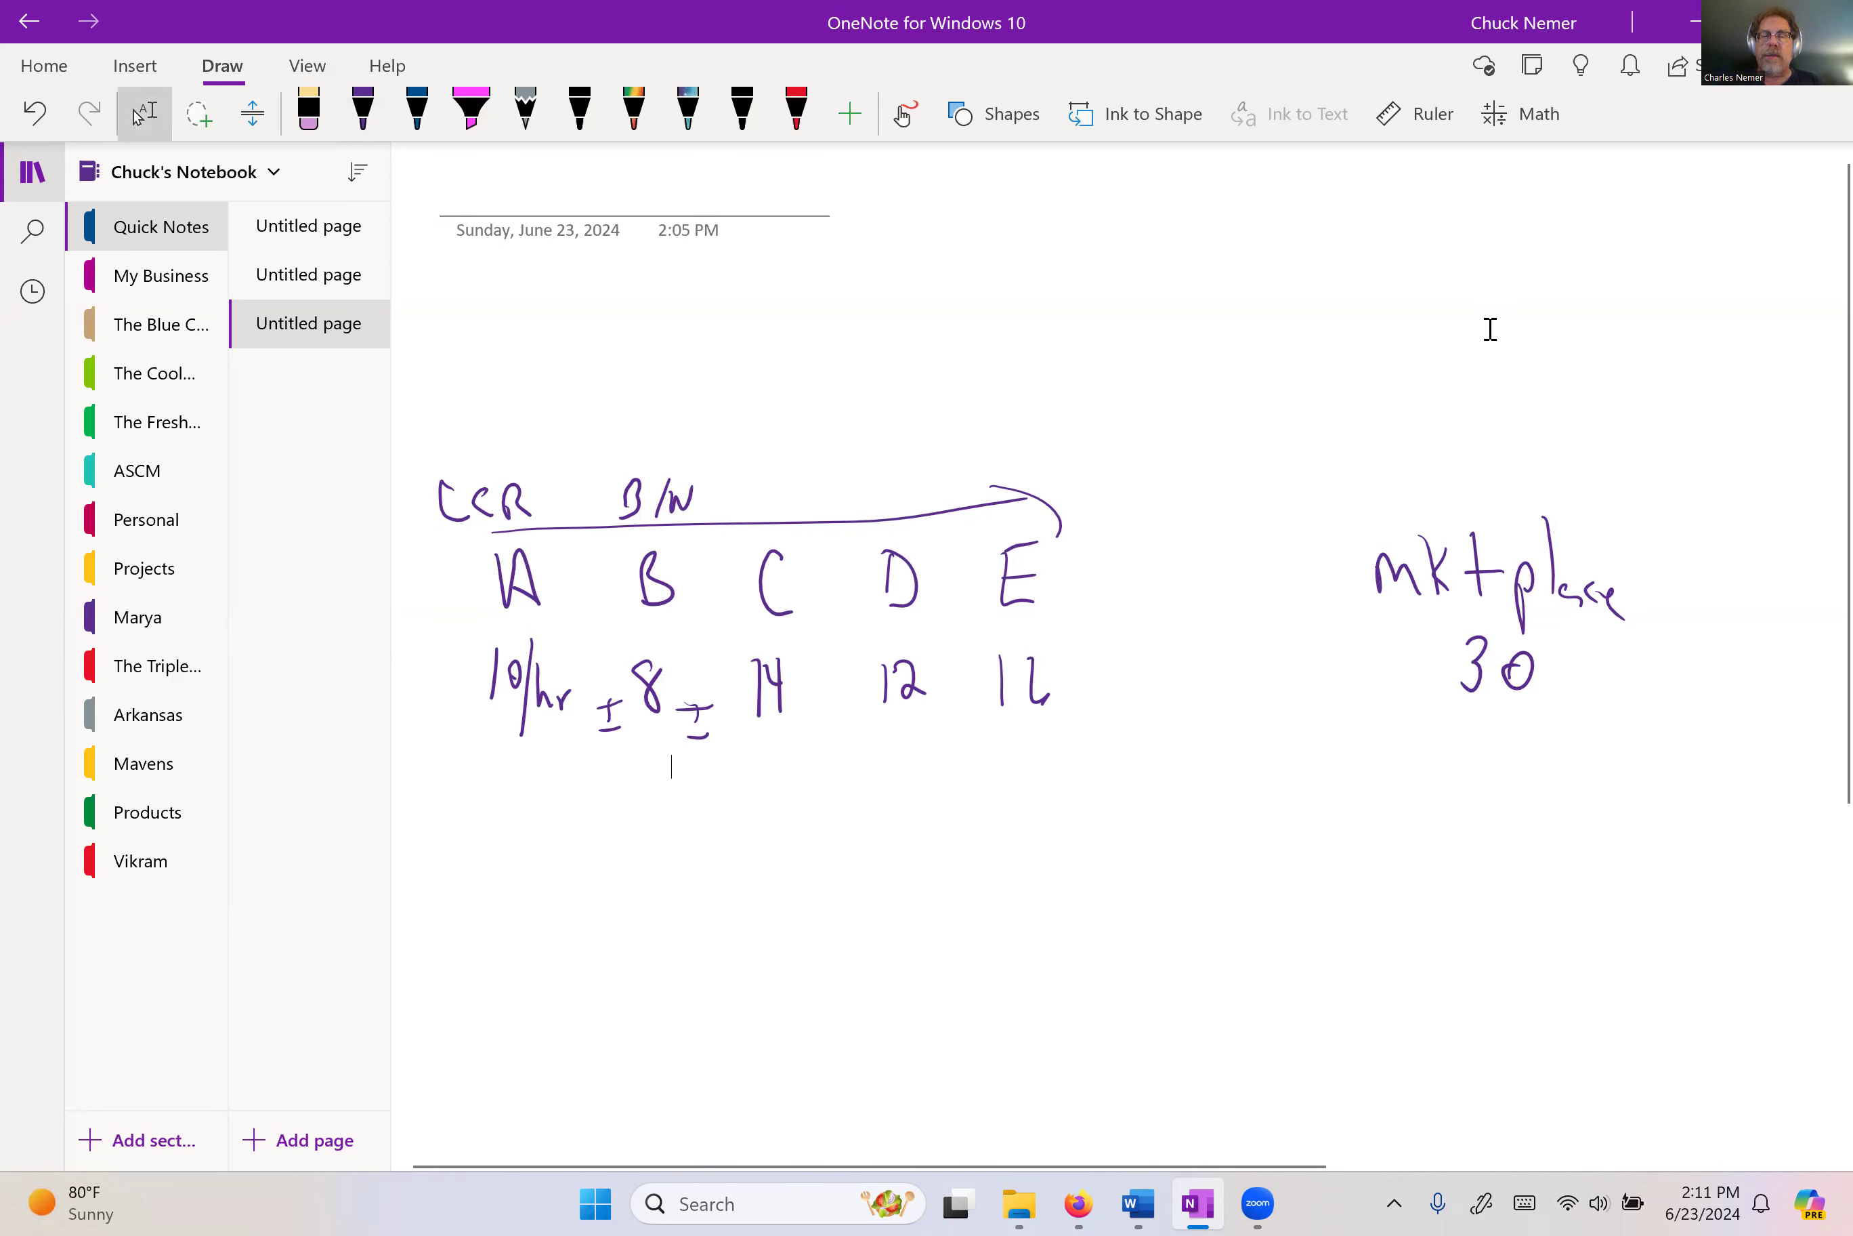